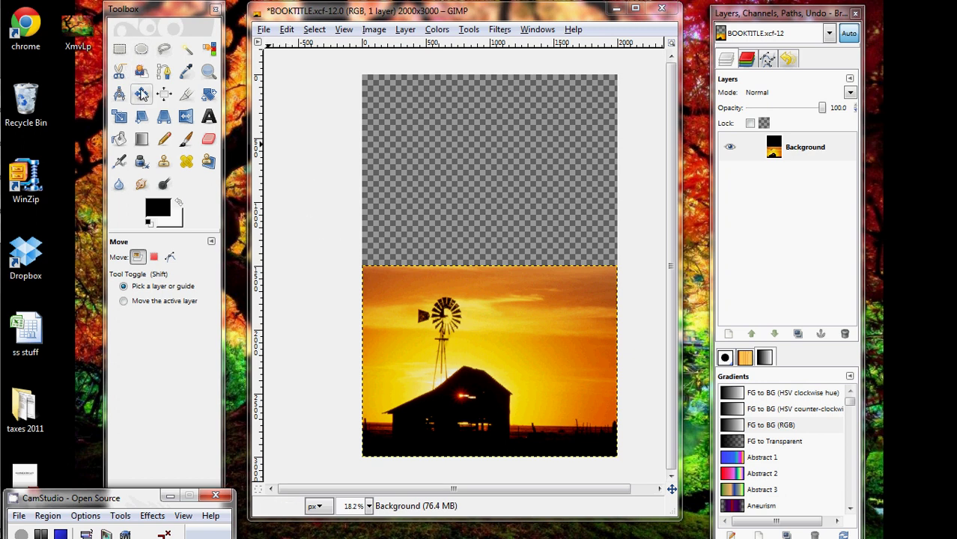
# - Undo an accidental layer move, then rename the Background photo layer to 'barn'
pyautogui.moveTo(462, 319); pyautogui.dragTo(382, 297)
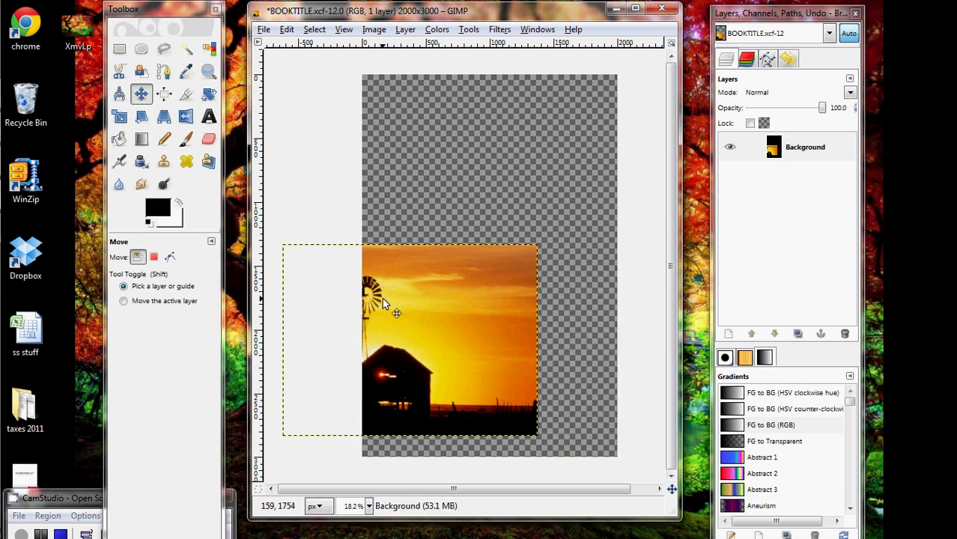
pyautogui.hotkey('ctrl', 'z')
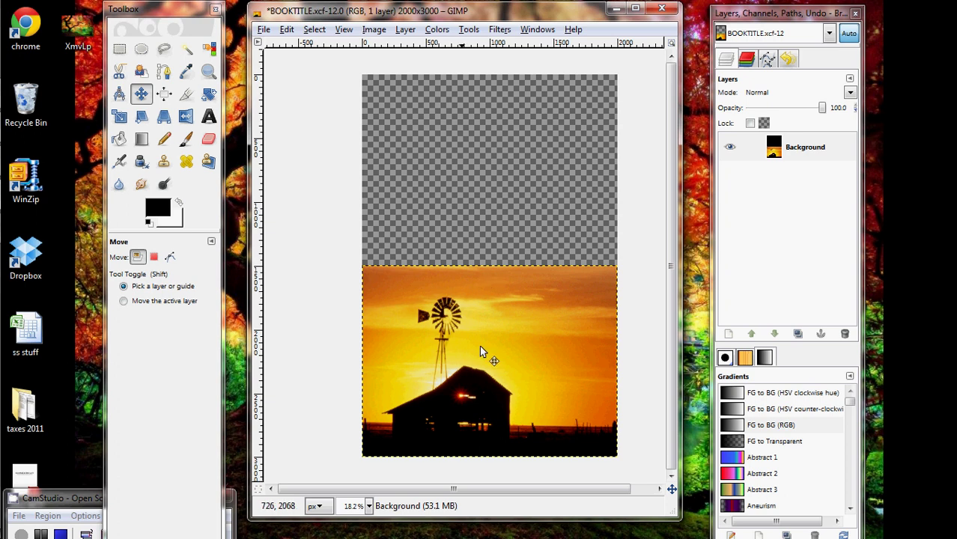
pyautogui.doubleClick(799, 149)
pyautogui.write('barn')
pyautogui.press('Return')
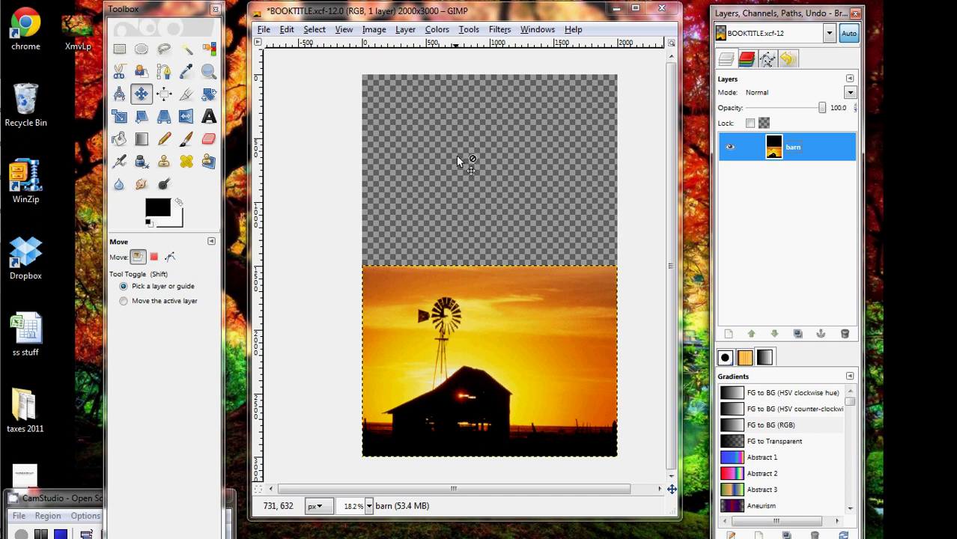
# - Add a 2000 x 3000 white-filled layer named 'background' via Layer > New Layer
pyautogui.click(405, 33)
pyautogui.click(414, 46)
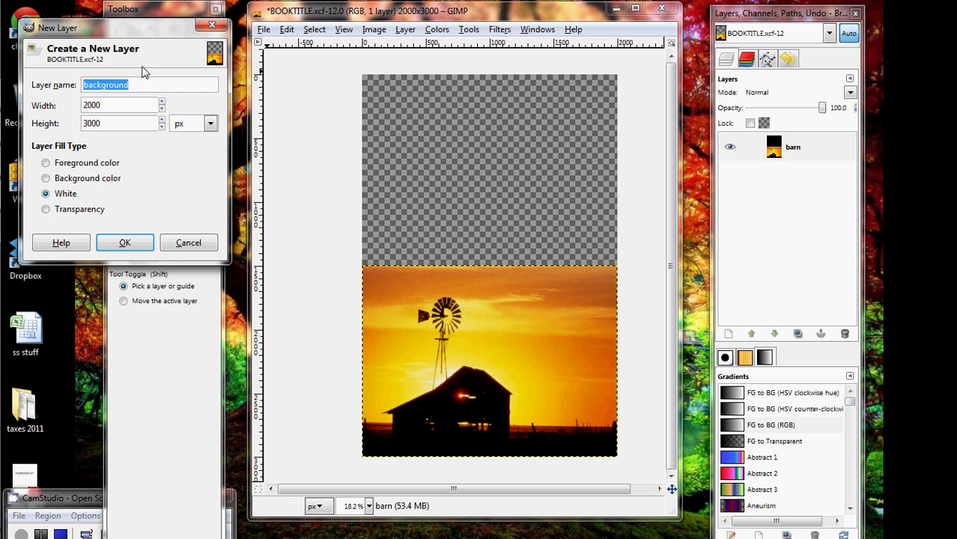
pyautogui.click(129, 84)
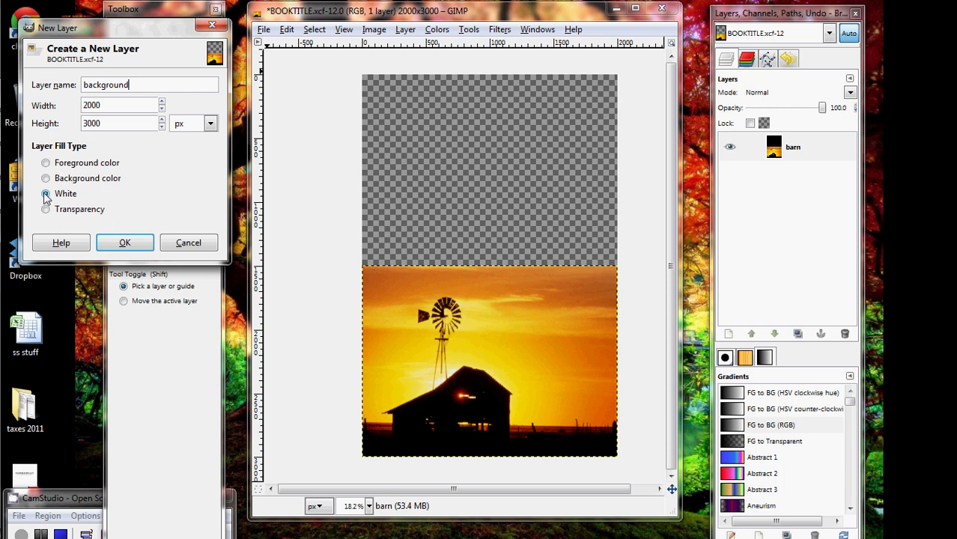
pyautogui.click(124, 243)
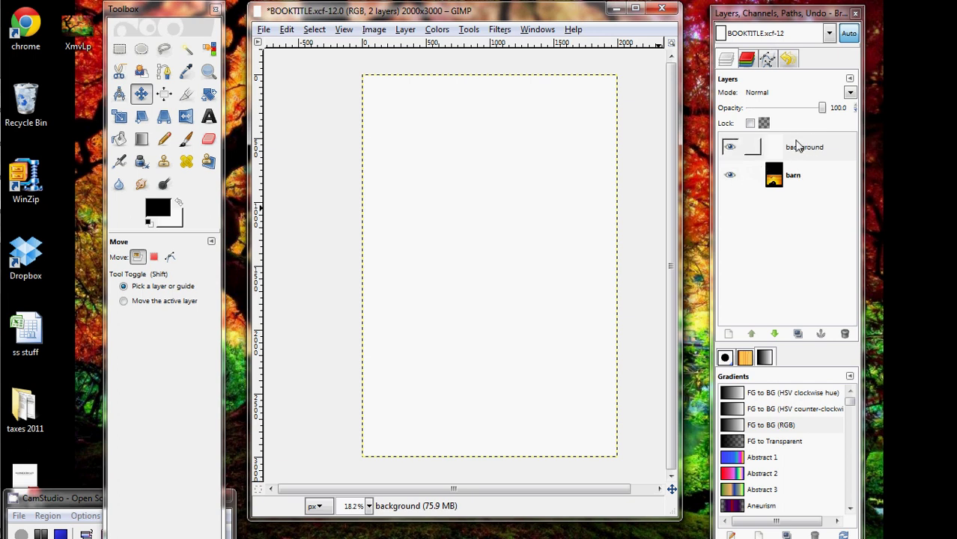
# - Move the white background layer below the barn layer in the layer stack
pyautogui.click(799, 149)
pyautogui.moveTo(799, 149); pyautogui.dragTo(786, 198)
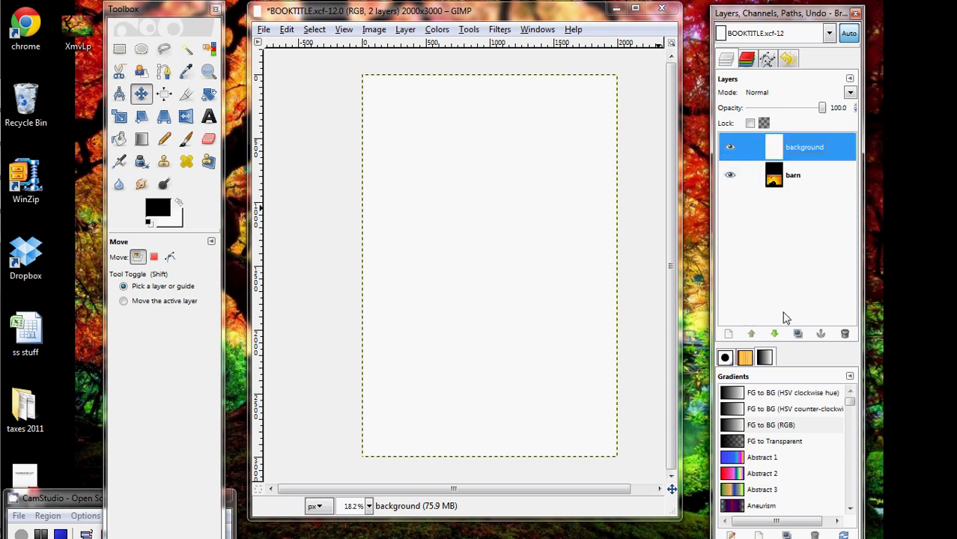
pyautogui.click(773, 334)
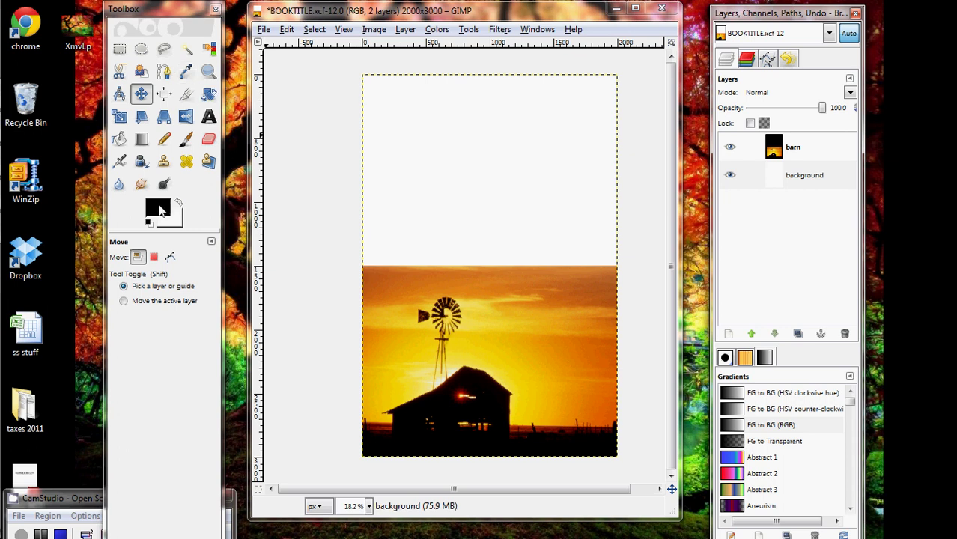
# - Try green and light purple foreground colours, then cancel to keep black
pyautogui.click(155, 212)
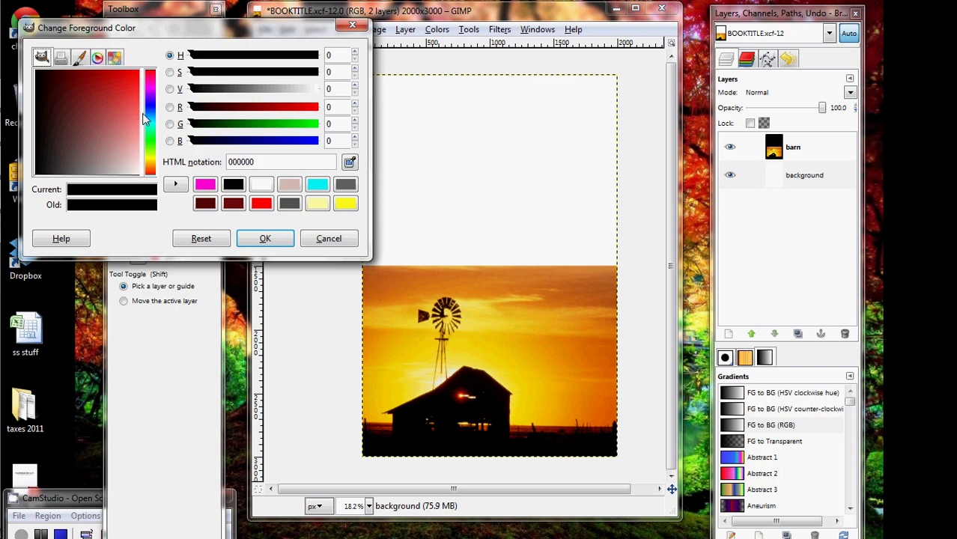
pyautogui.click(150, 132)
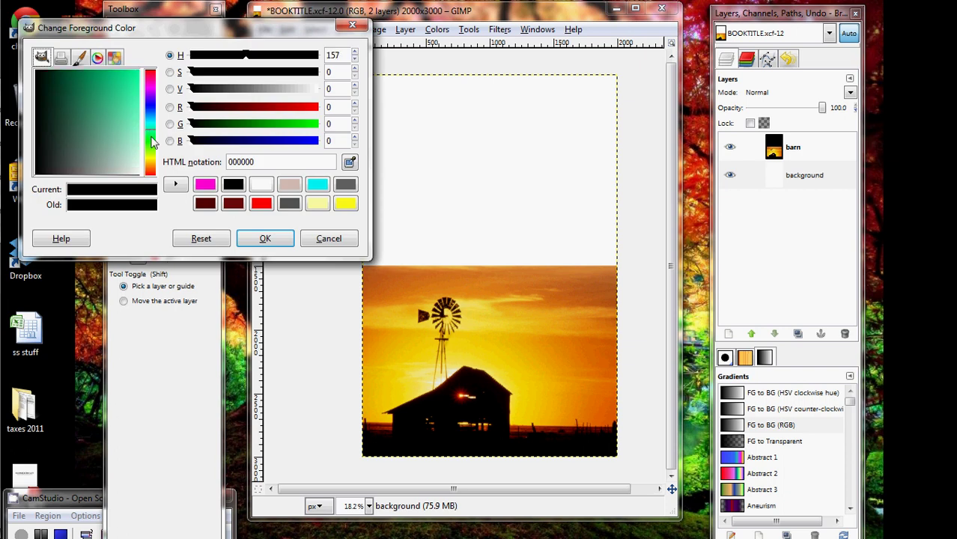
pyautogui.click(150, 92)
pyautogui.moveTo(112, 93); pyautogui.dragTo(131, 147)
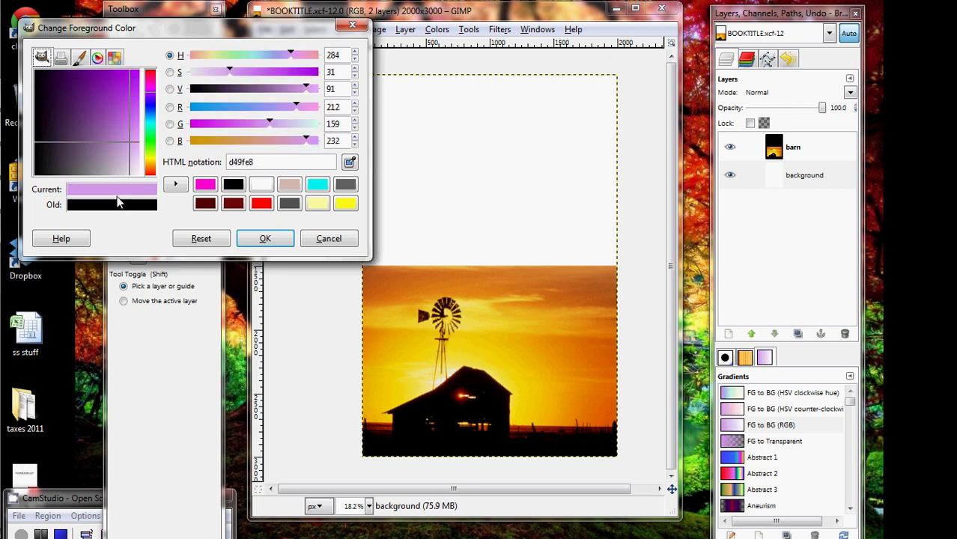
pyautogui.click(325, 238)
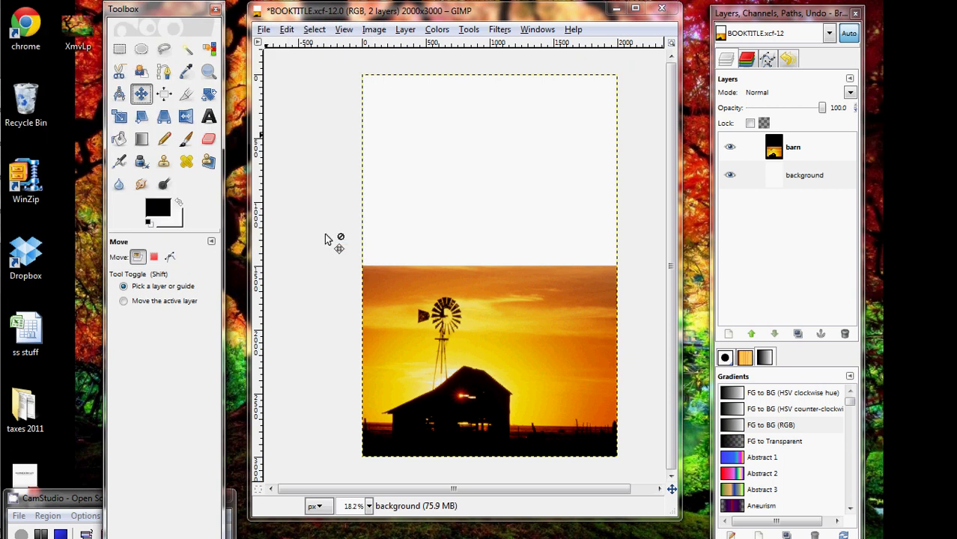
# - With the Color Picker on the barn layer, sample the burnt orange sunset sky
pyautogui.click(186, 71)
pyautogui.click(417, 263)
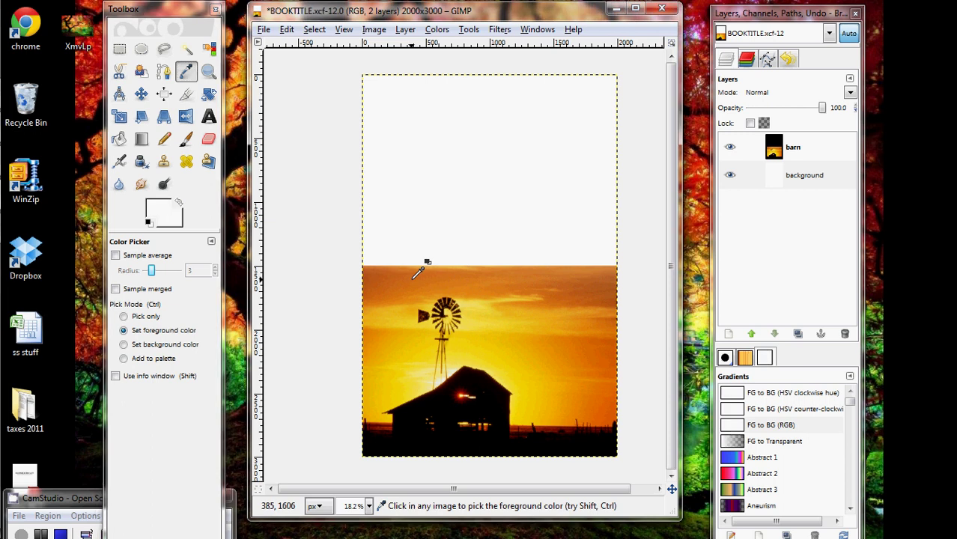
pyautogui.click(794, 149)
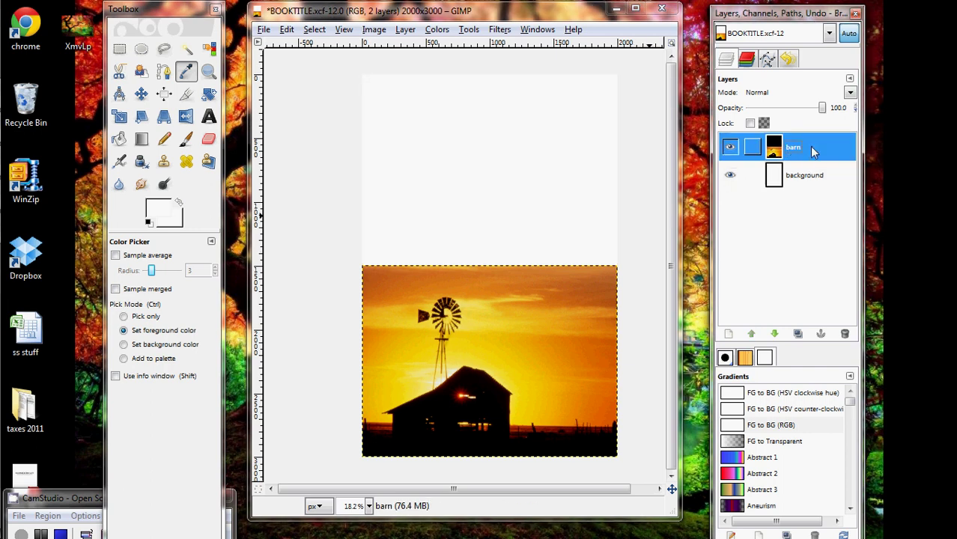
pyautogui.click(465, 275)
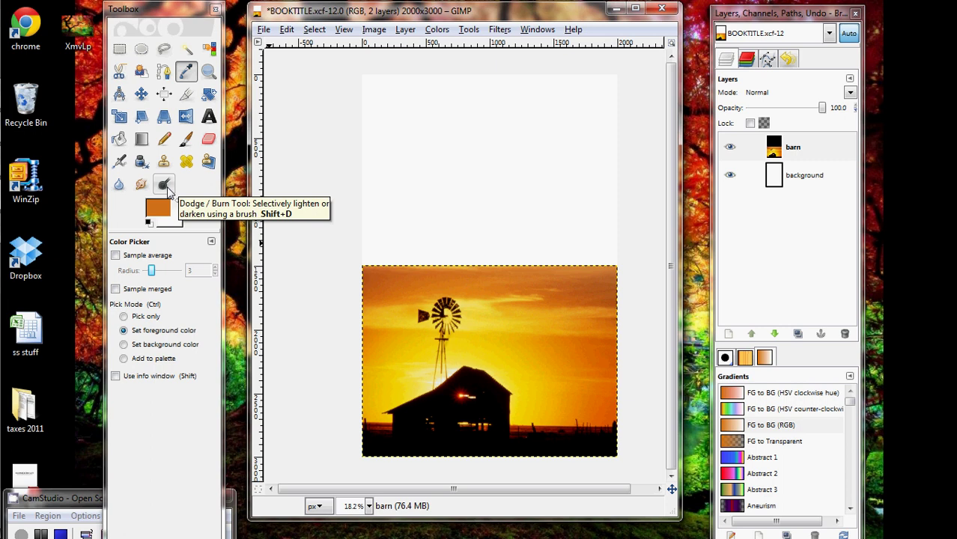
# - Bucket-fill the white upper area of the background layer with the burnt orange
pyautogui.click(119, 142)
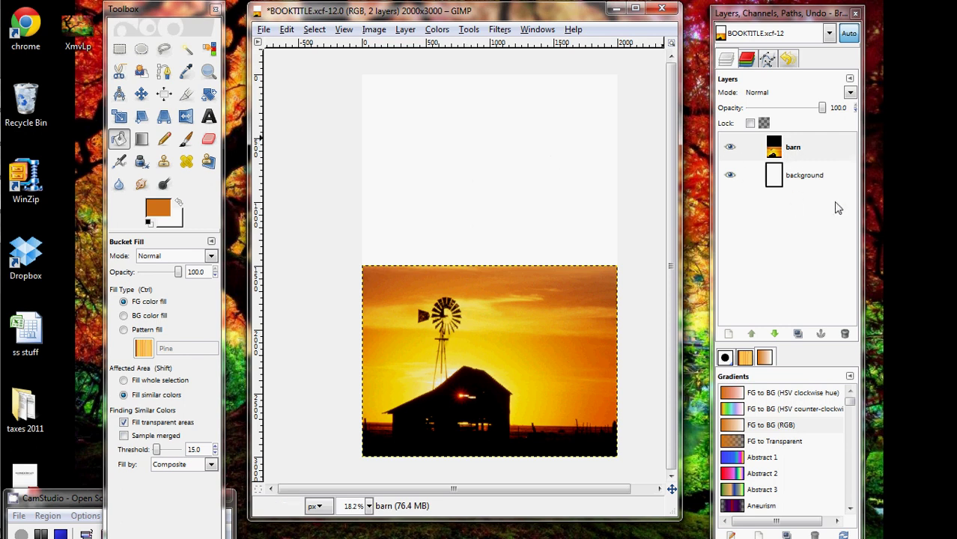
pyautogui.click(814, 175)
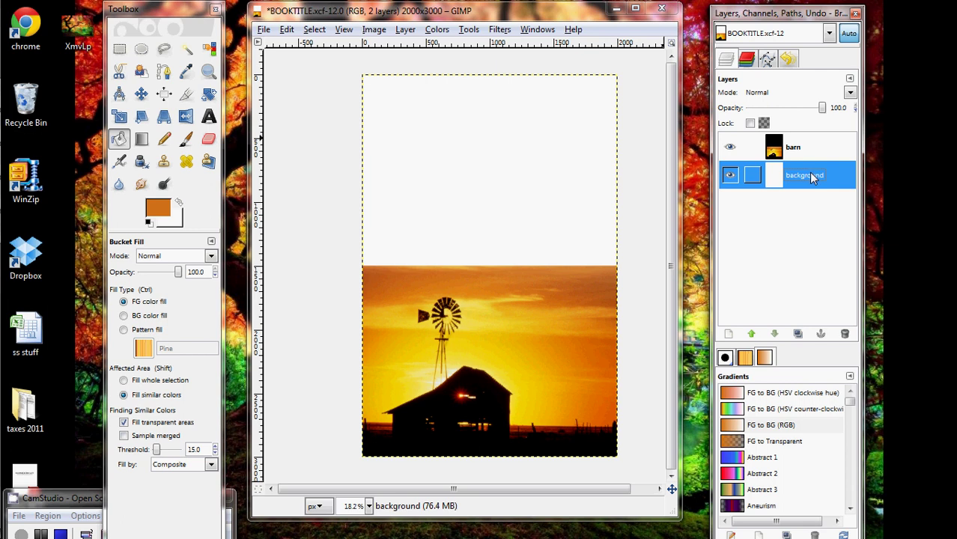
pyautogui.click(447, 147)
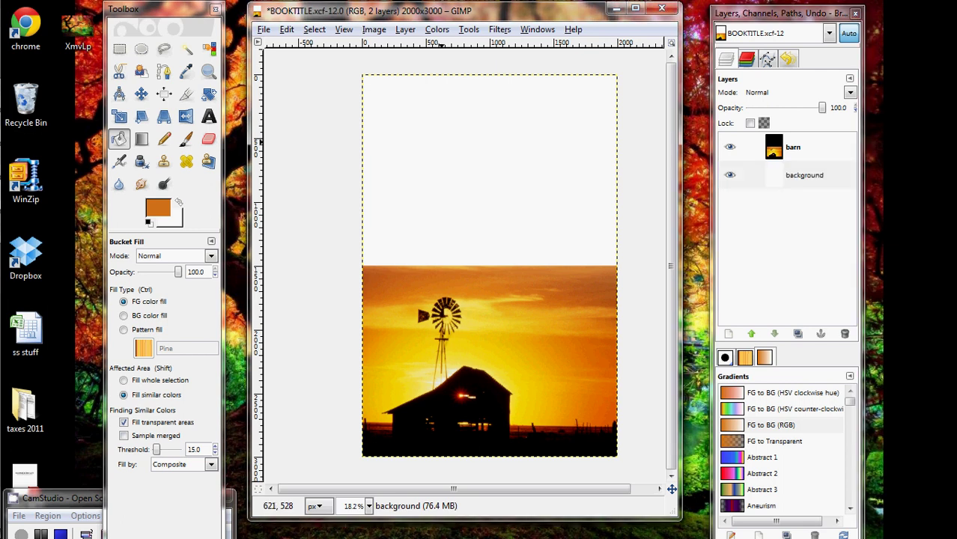
pyautogui.click(440, 151)
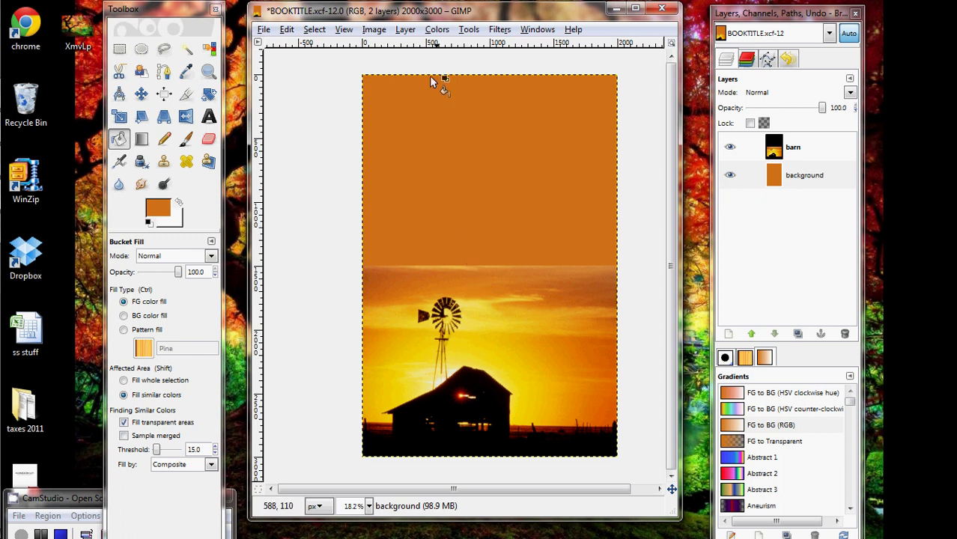
# - Create a transparency-filled layer named 'gradient' and raise it above barn
pyautogui.click(406, 30)
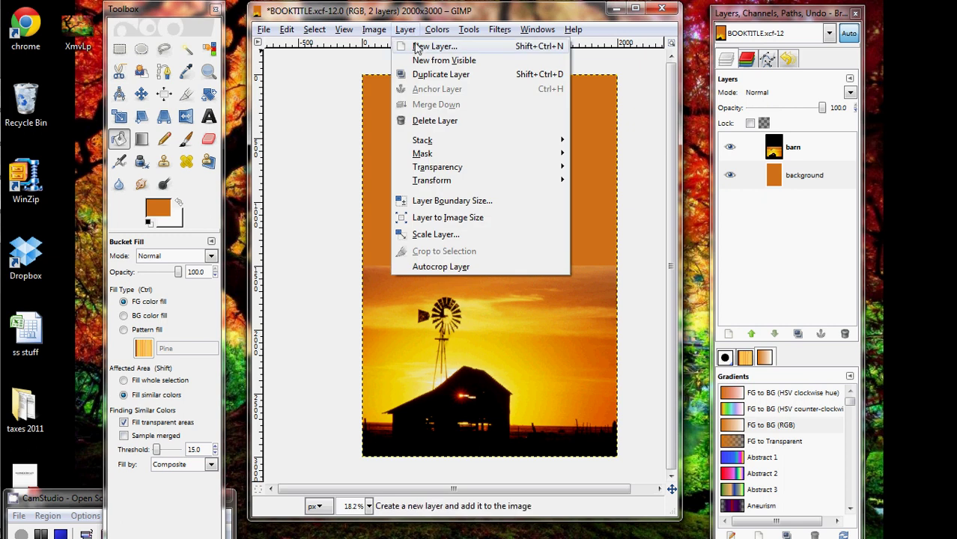
pyautogui.click(433, 46)
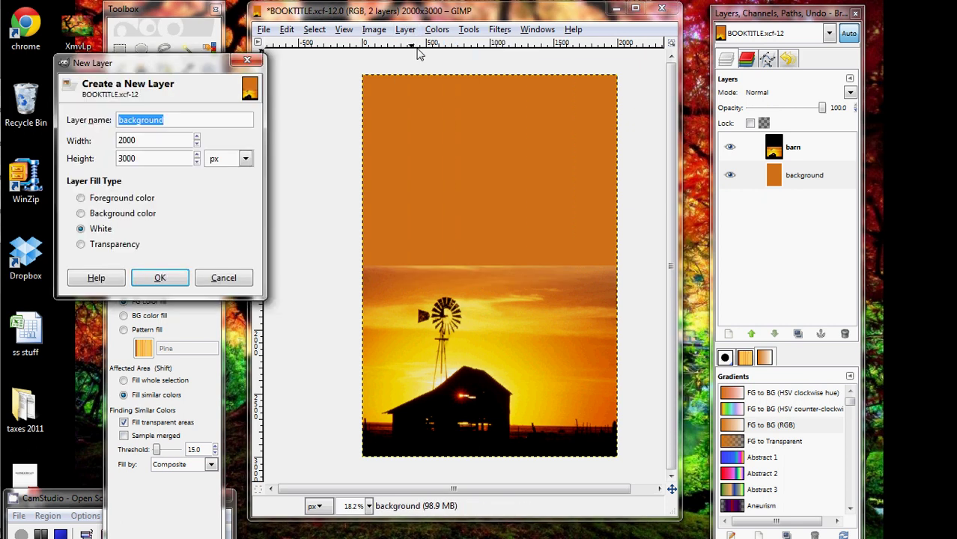
pyautogui.write('gradient')
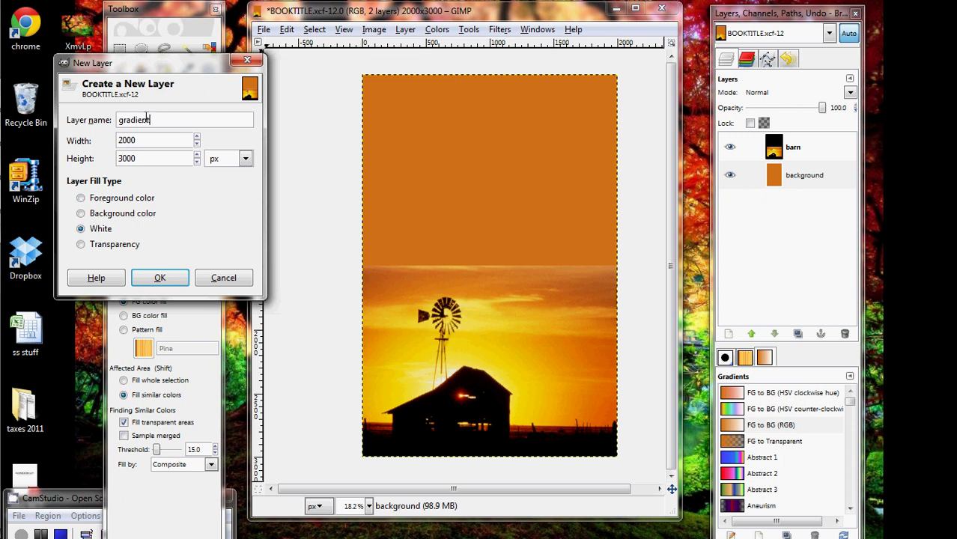
pyautogui.click(82, 247)
pyautogui.click(153, 279)
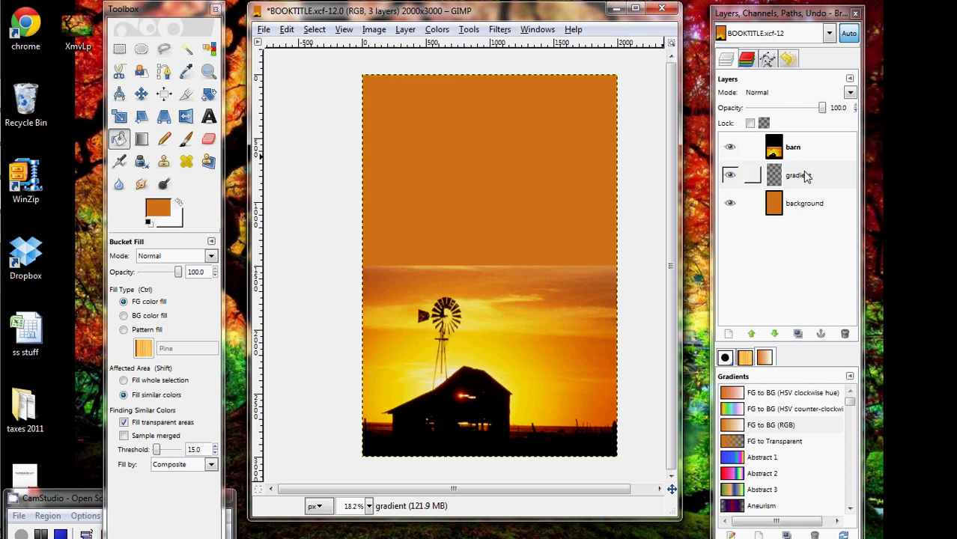
pyautogui.moveTo(801, 174); pyautogui.dragTo(807, 154)
pyautogui.click(752, 334)
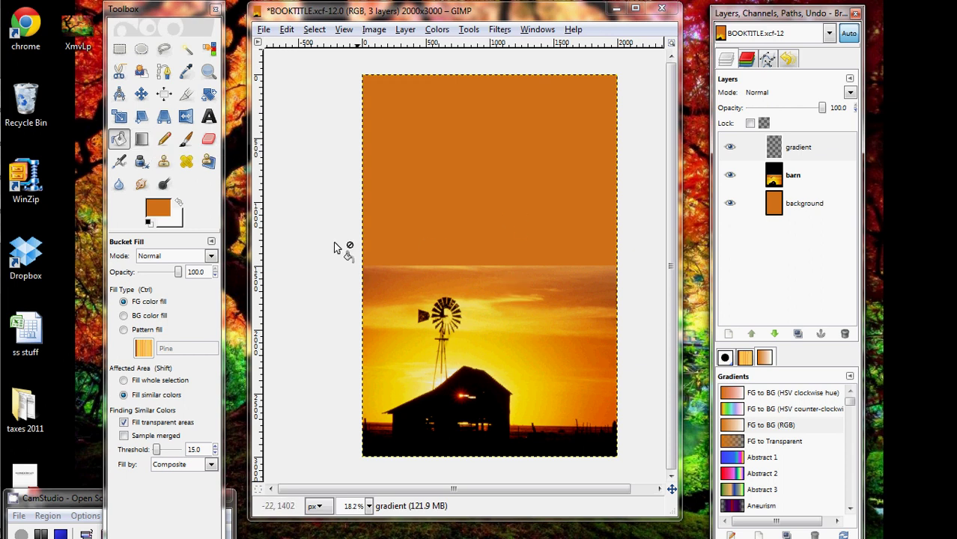
# - Draw white FG to Transparent fades down from the canvas top and up from the bottom-right corner
pyautogui.click(142, 139)
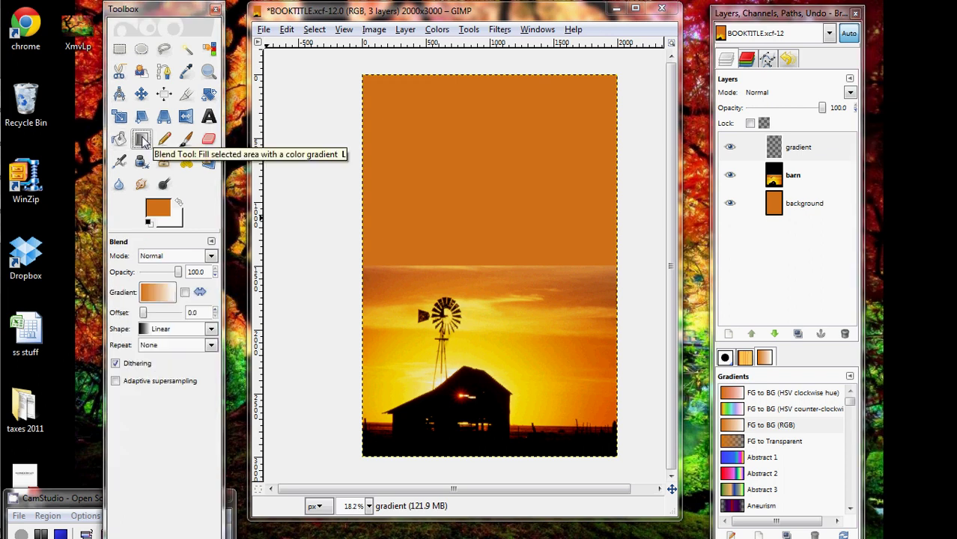
pyautogui.click(769, 443)
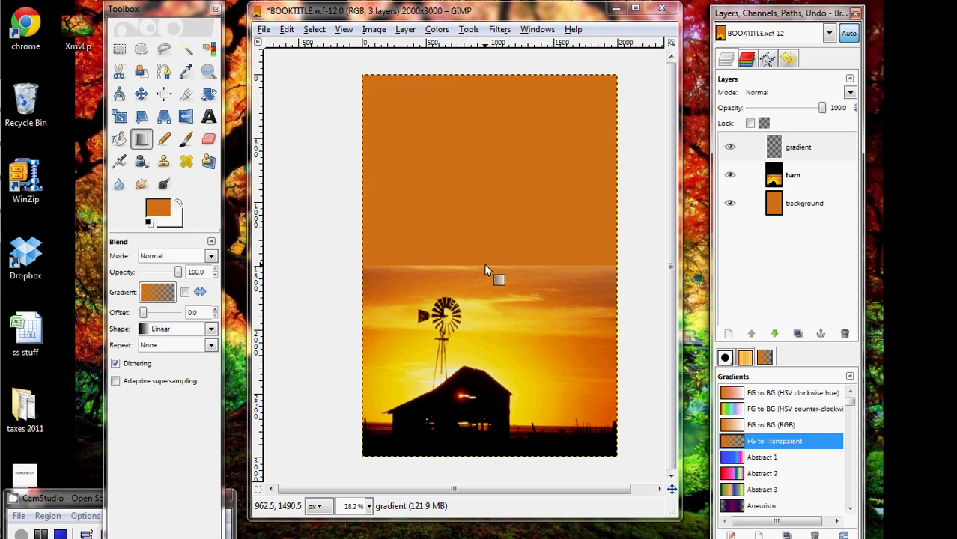
pyautogui.click(179, 202)
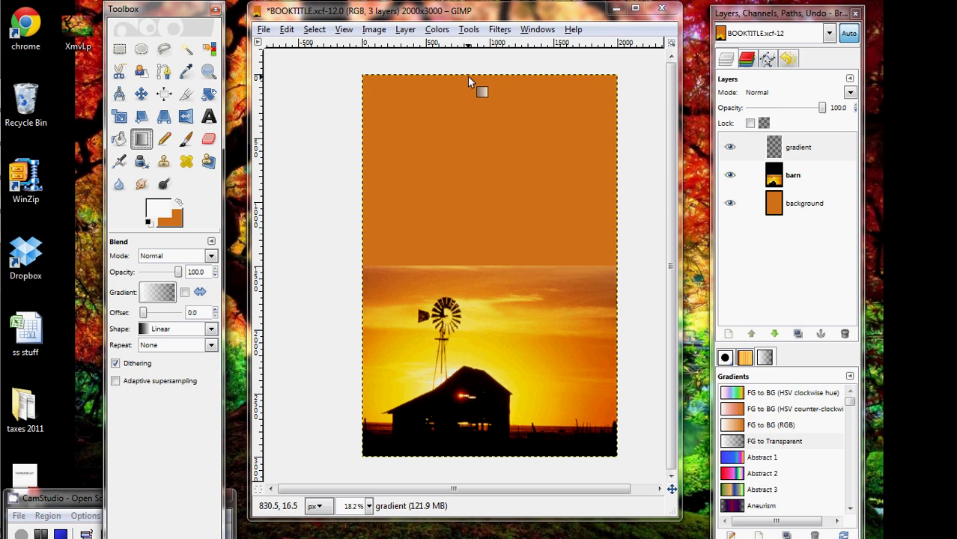
pyautogui.moveTo(469, 74); pyautogui.dragTo(473, 215)
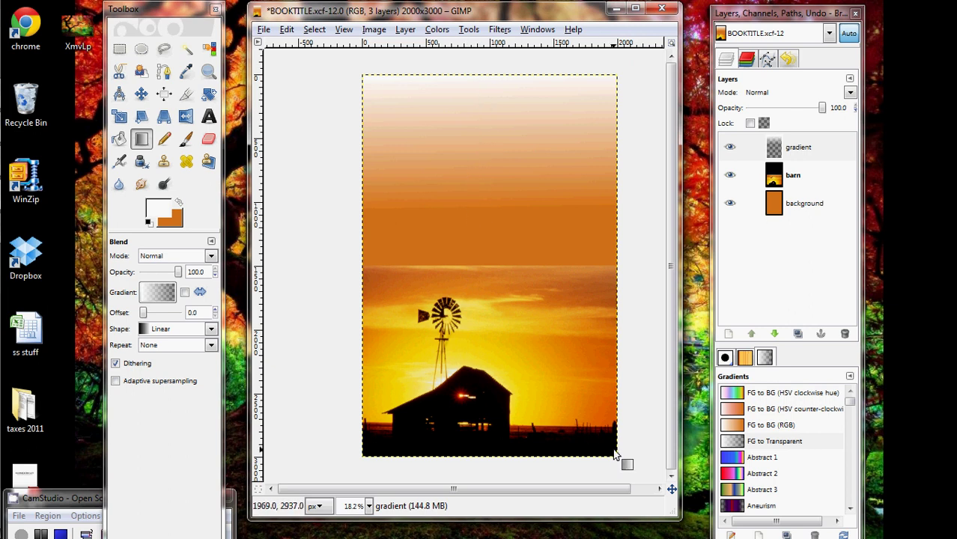
pyautogui.moveTo(613, 451); pyautogui.dragTo(475, 300)
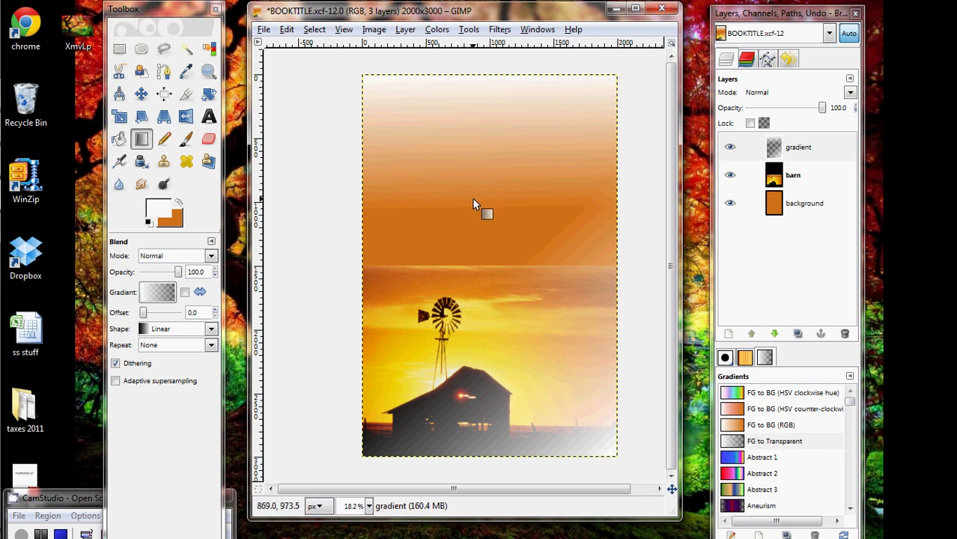
# - Undo the white fades, restore orange as foreground, and trial an orange fade into the sky
pyautogui.hotkey('ctrl', 'z')
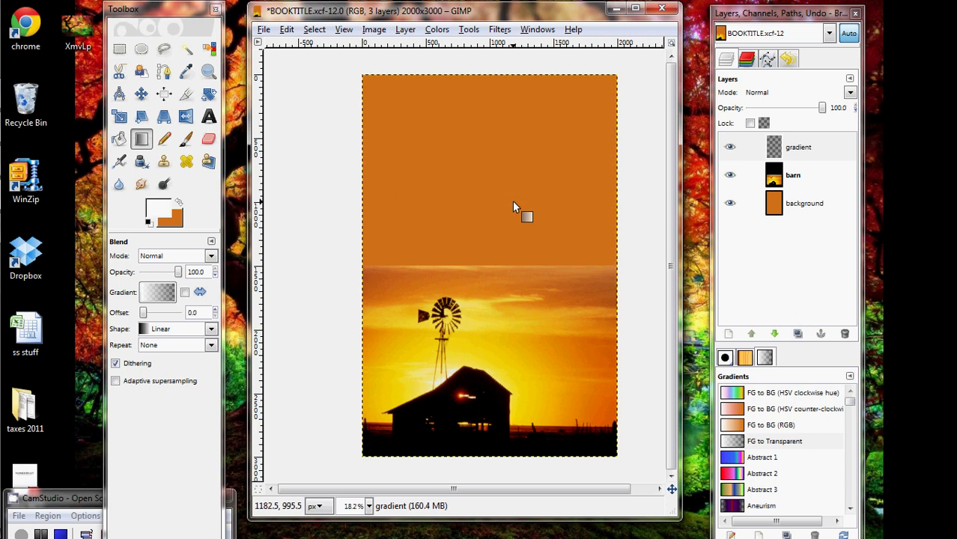
pyautogui.click(180, 202)
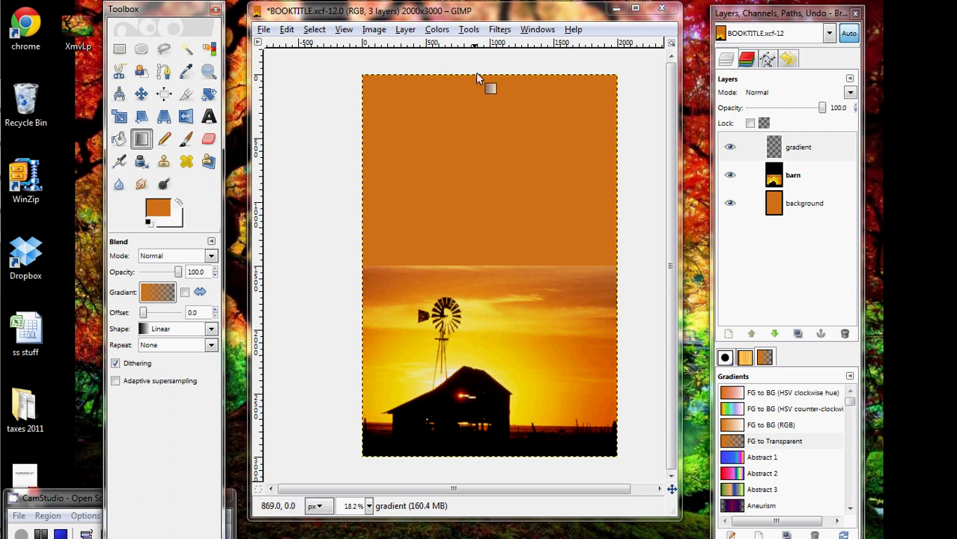
pyautogui.moveTo(477, 240); pyautogui.dragTo(476, 296)
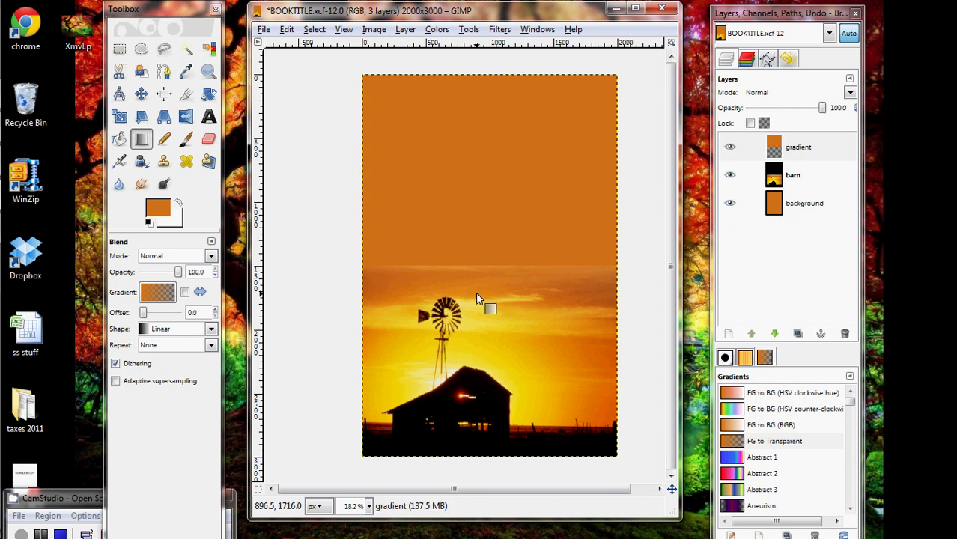
pyautogui.moveTo(479, 388); pyautogui.dragTo(482, 398)
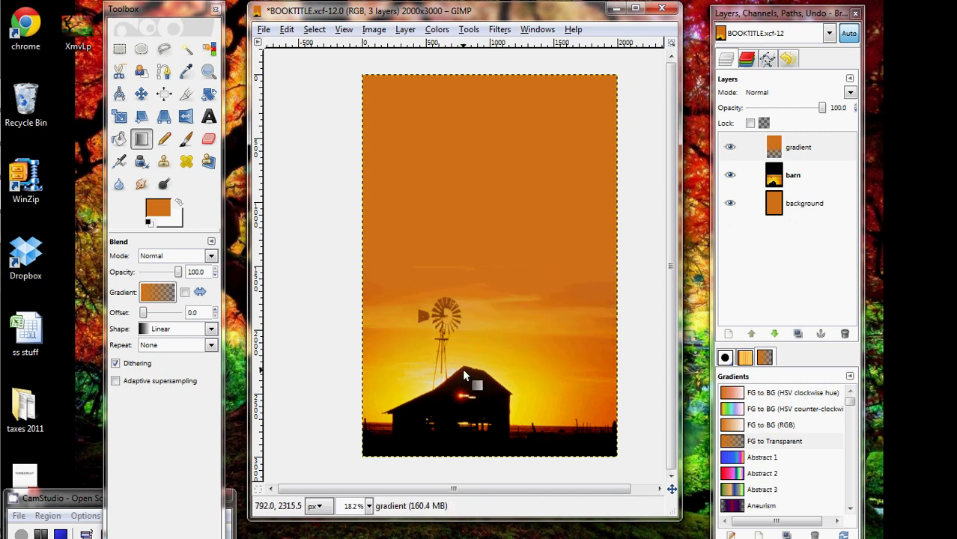
pyautogui.hotkey('ctrl', 'z')
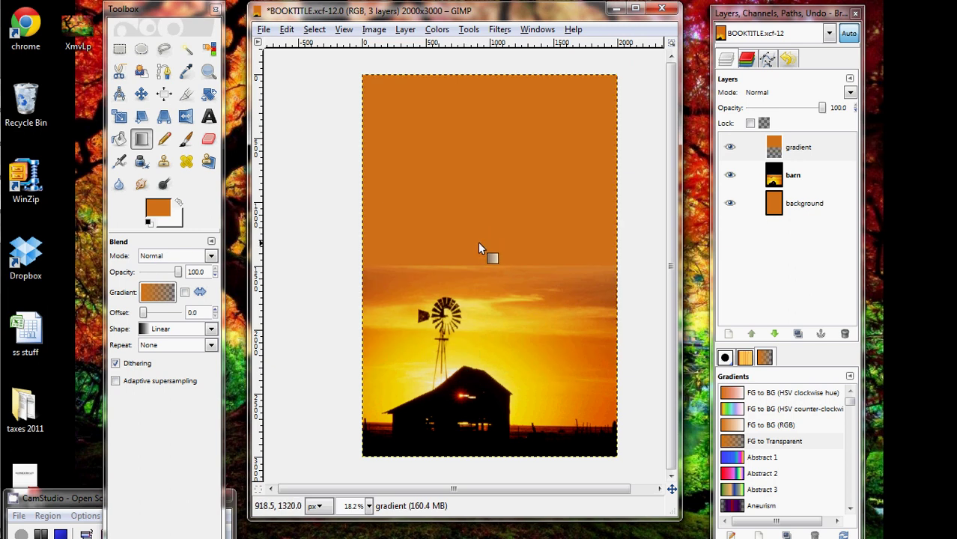
# - Redraw the orange-to-transparent fade from the horizon toward the windmill until it blends smoothly
pyautogui.moveTo(479, 249); pyautogui.dragTo(480, 291)
pyautogui.moveTo(482, 217); pyautogui.dragTo(488, 295)
pyautogui.moveTo(487, 242); pyautogui.dragTo(487, 289)
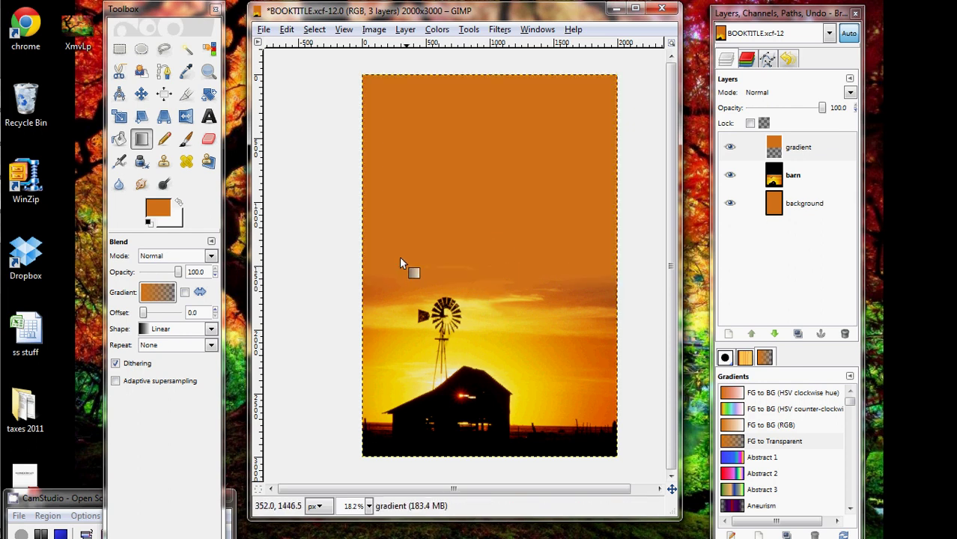
pyautogui.moveTo(383, 239); pyautogui.dragTo(408, 304)
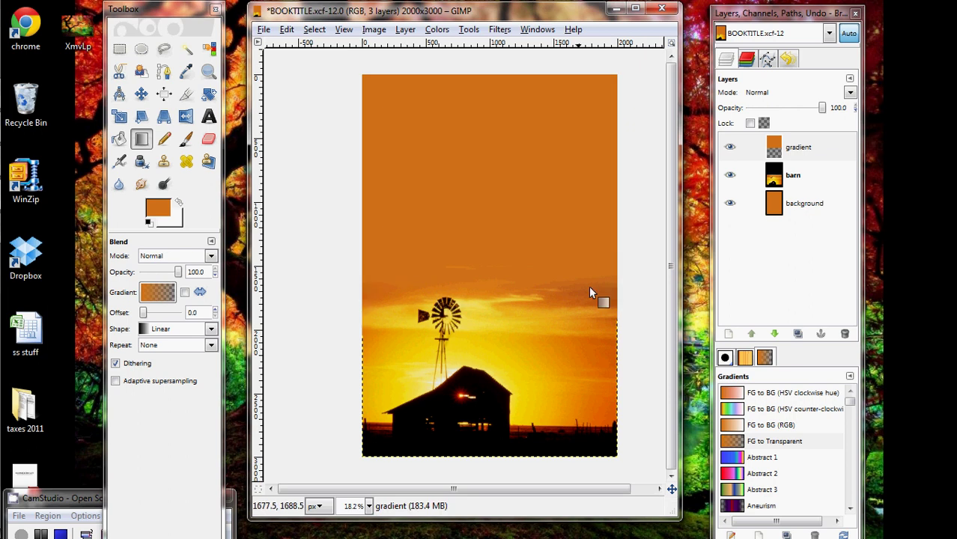
pyautogui.moveTo(600, 257); pyautogui.dragTo(562, 311)
pyautogui.moveTo(482, 257); pyautogui.dragTo(557, 313)
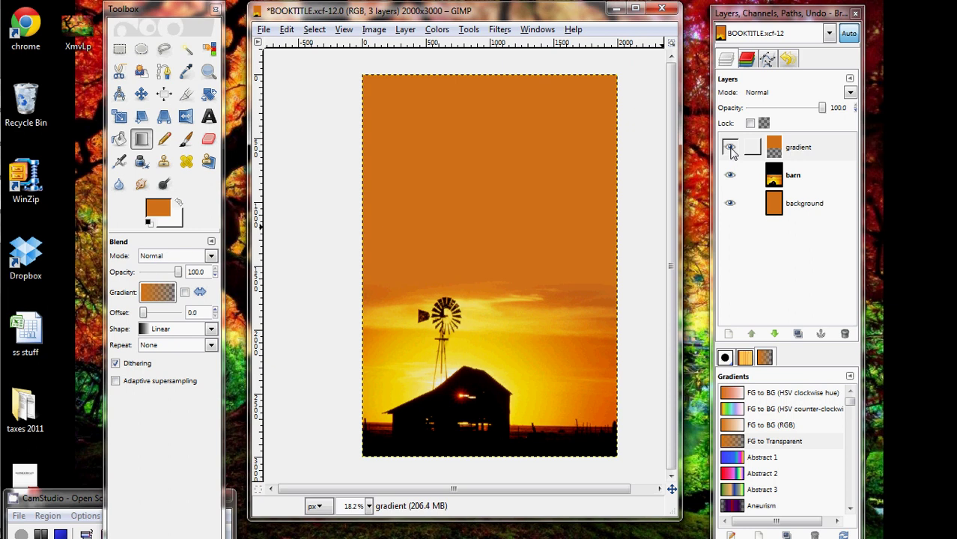
pyautogui.click(730, 147)
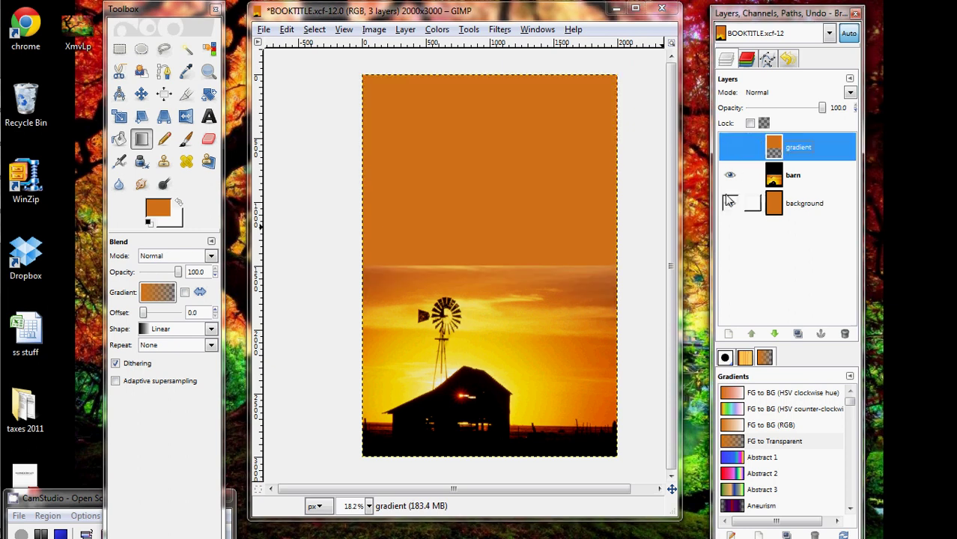
pyautogui.click(733, 149)
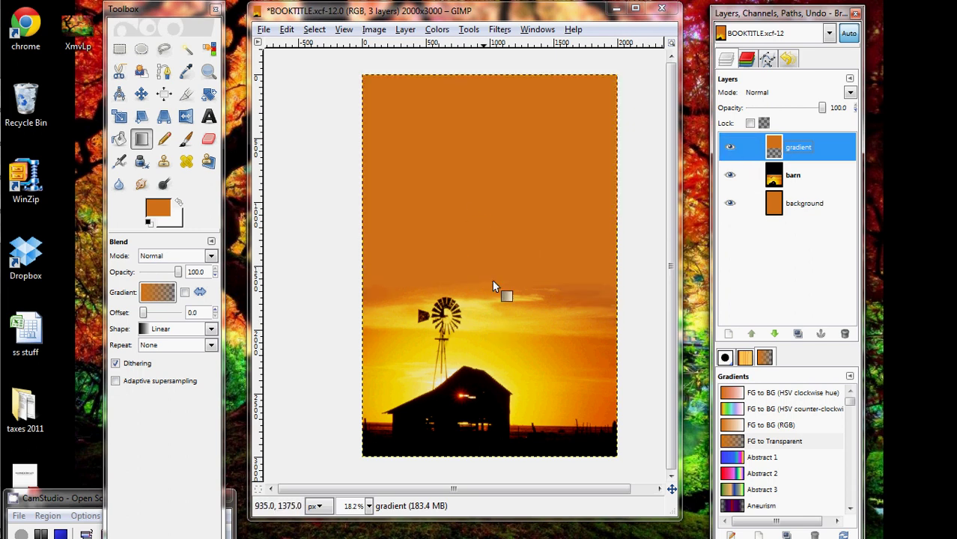